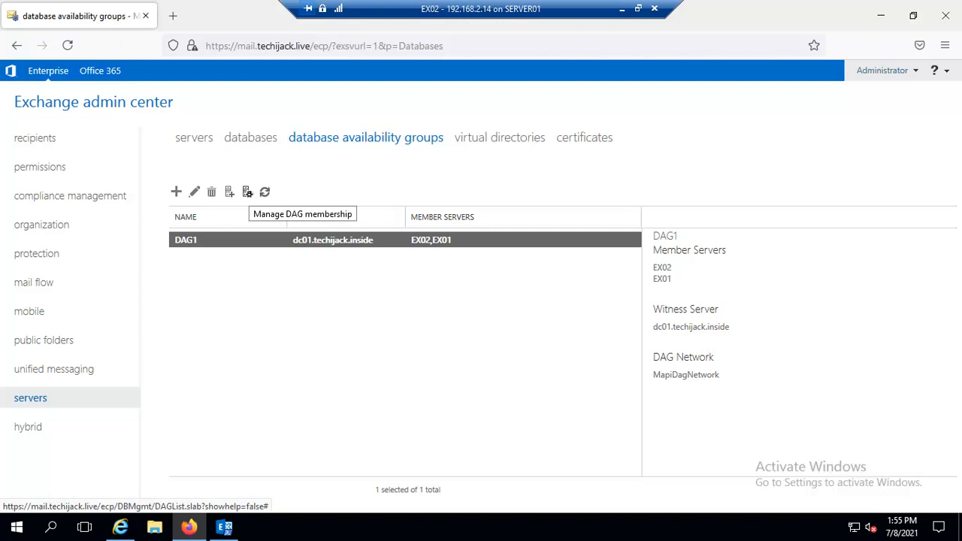
- Check the membership settings of DAG1 without changing them, and try to remove this database availability group
left_click(247, 191)
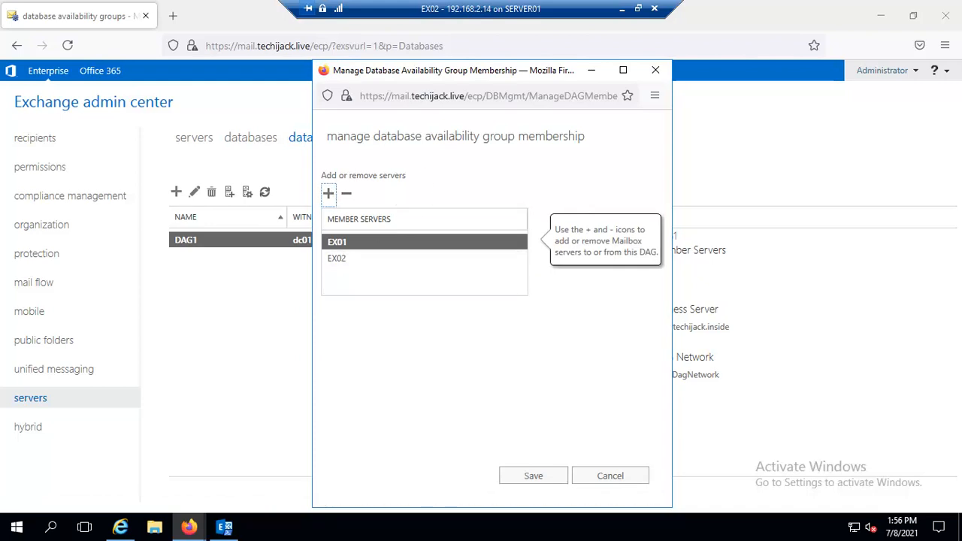
left_click(606, 476)
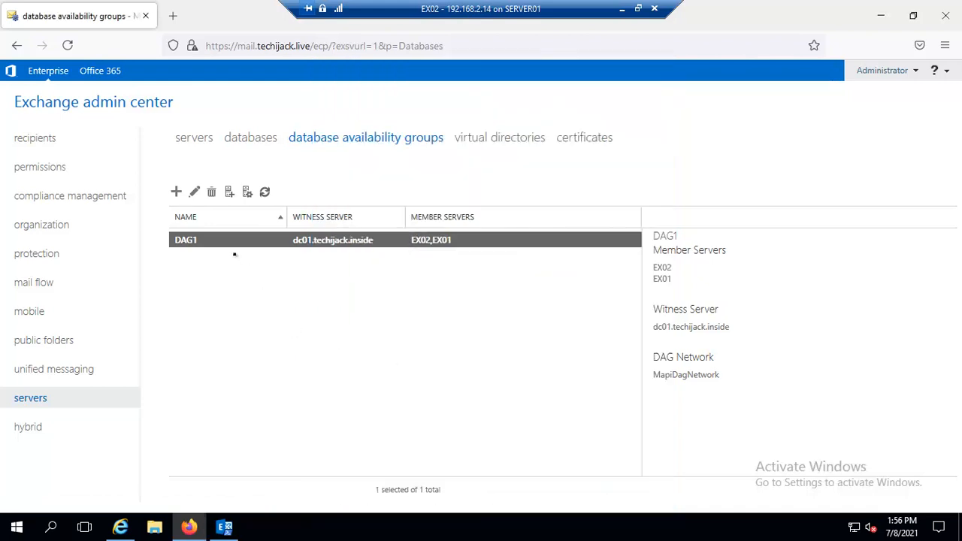
left_click(212, 192)
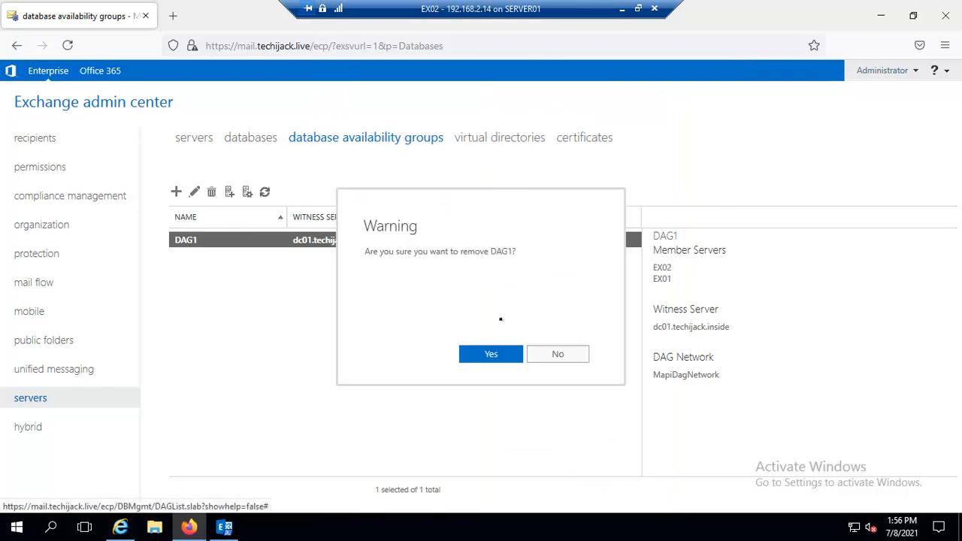
left_click(492, 355)
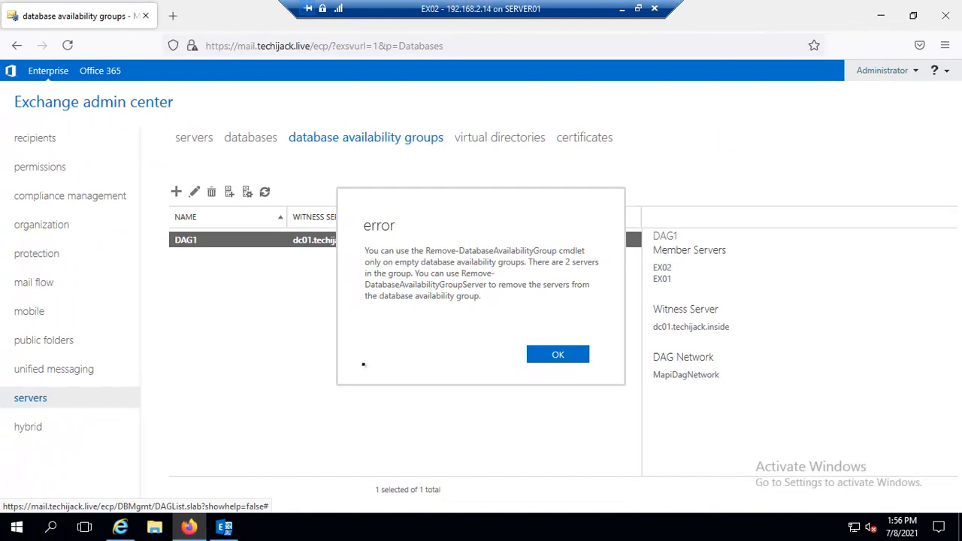
left_click(558, 354)
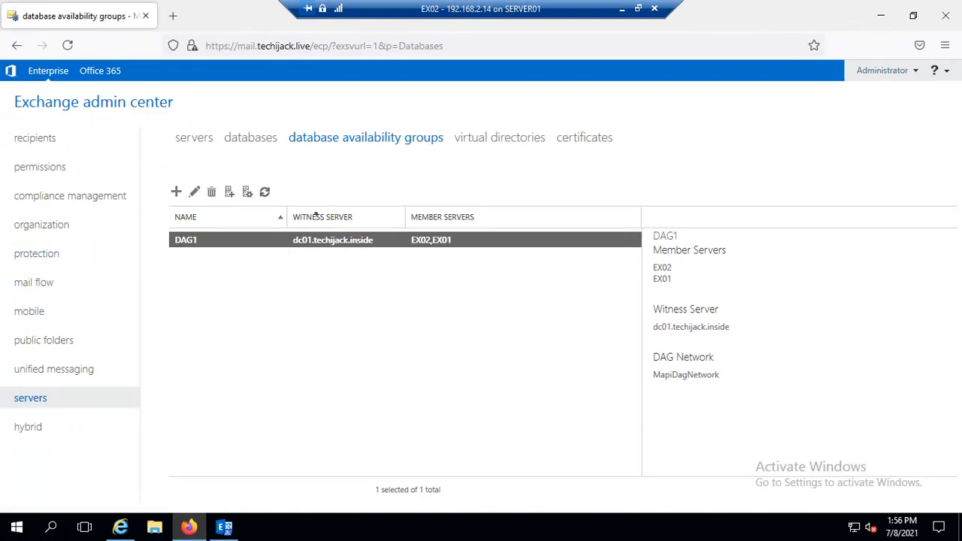
- Remove the passive copy of mailbox database DB01 from server EX02
left_click(252, 141)
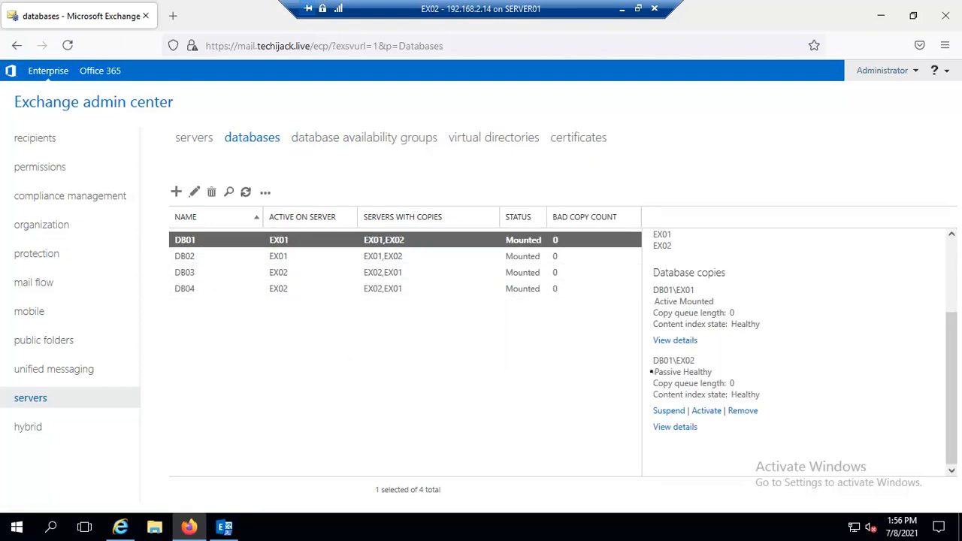
left_click_drag(658, 372, 712, 372)
left_click(742, 410)
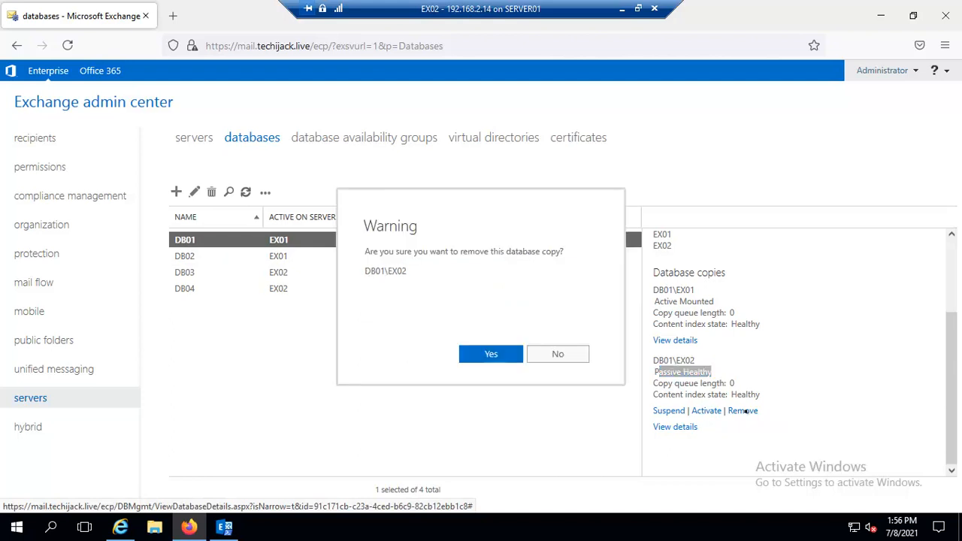
left_click(492, 353)
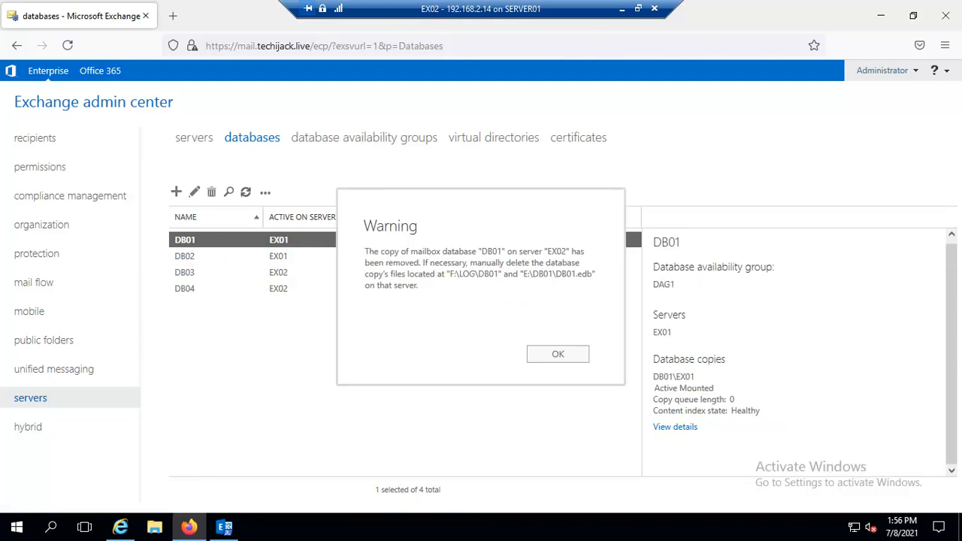
left_click_drag(367, 252, 507, 252)
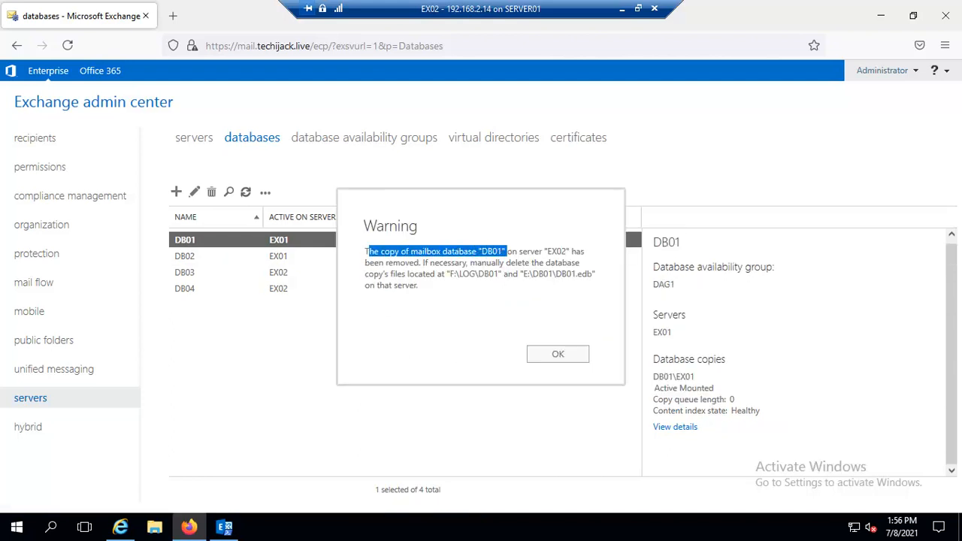
left_click(557, 354)
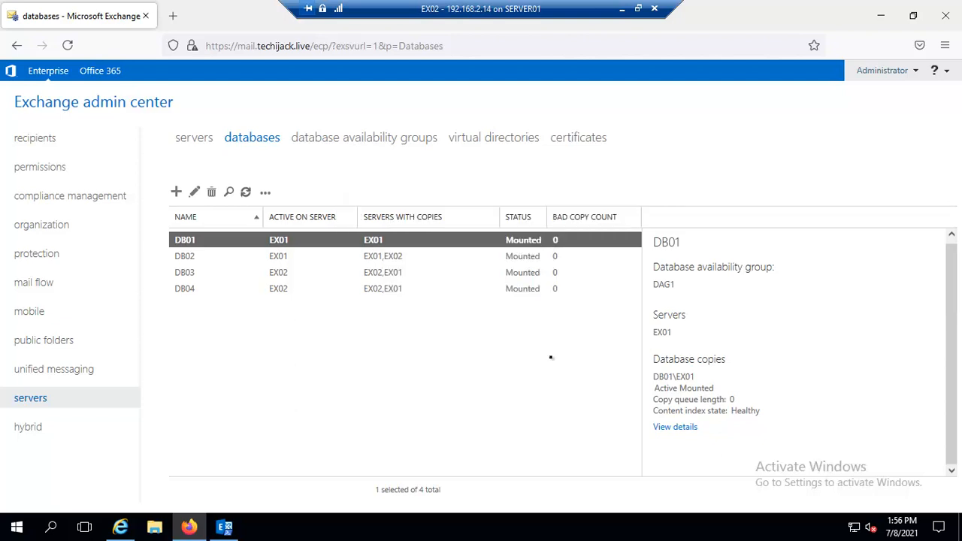
- Remove the passive database copies of DB02 on EX02 and of DB03 and DB04 on EX01
left_click(376, 256)
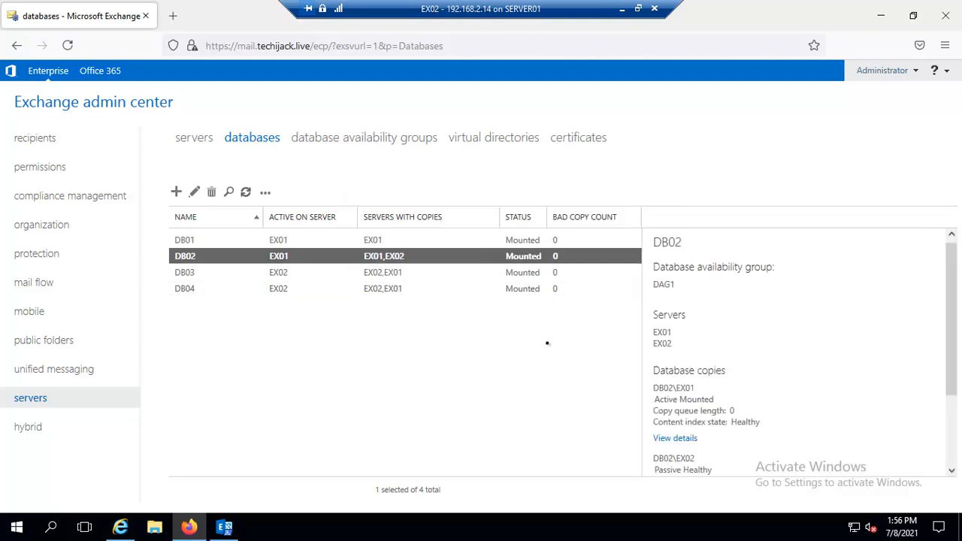
scroll(773, 366, "down", 2)
left_click(384, 274)
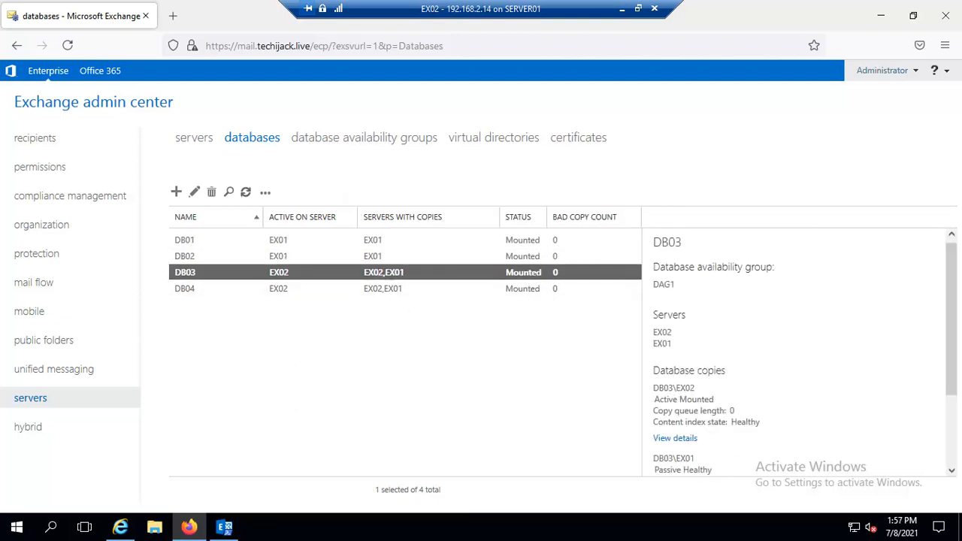
scroll(740, 399, "down", 2)
left_click(741, 410)
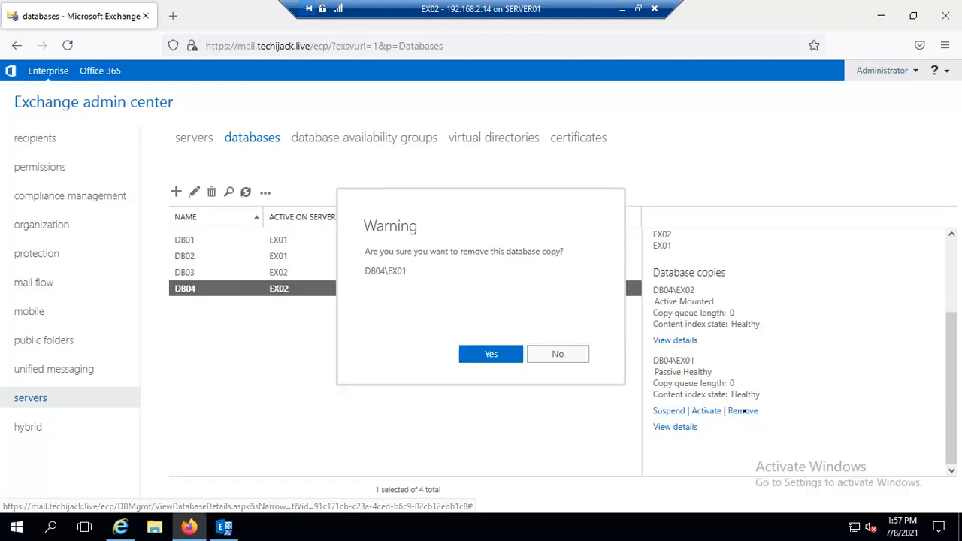
left_click(506, 360)
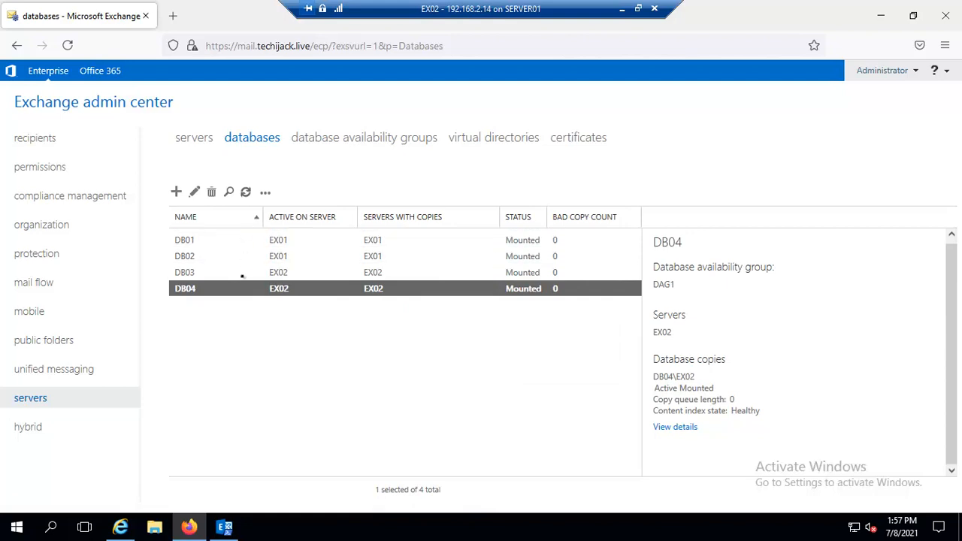
- Remove member servers EX01 and EX02 from the DAG1 database availability group and save the membership
left_click(347, 138)
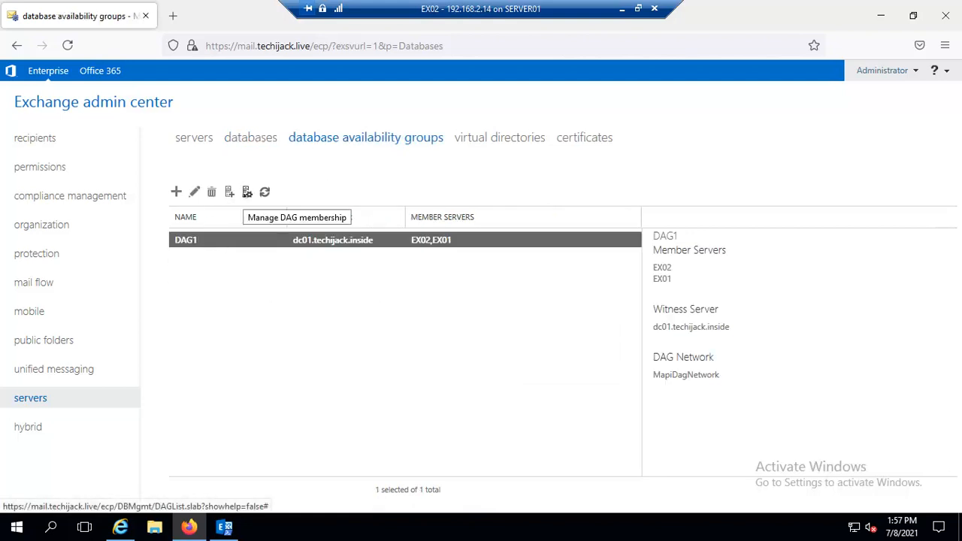
left_click(248, 191)
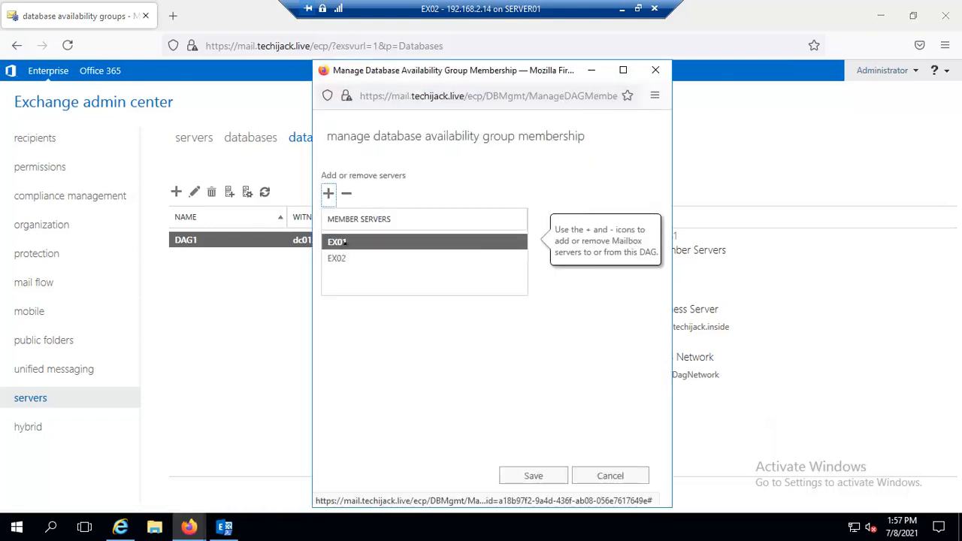
left_click(346, 193)
left_click(347, 193)
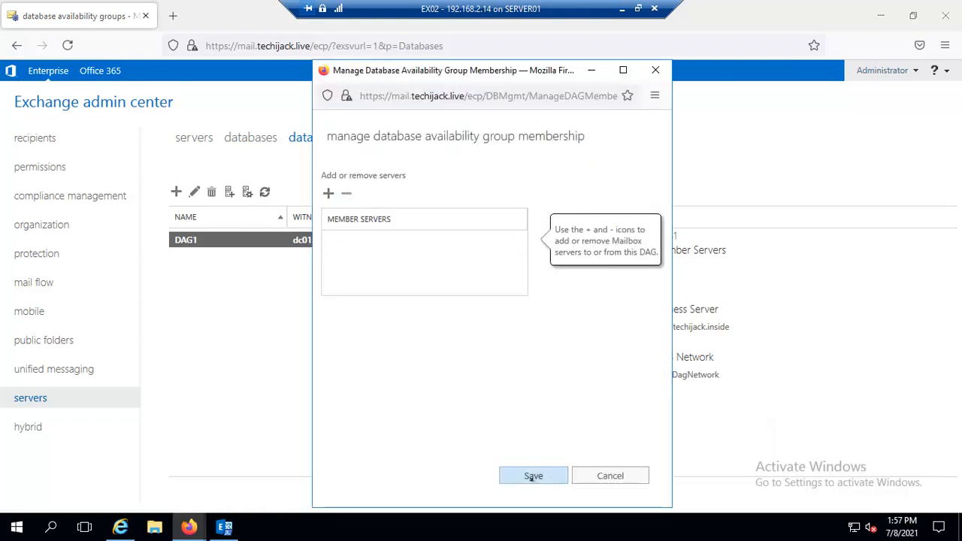
left_click(533, 476)
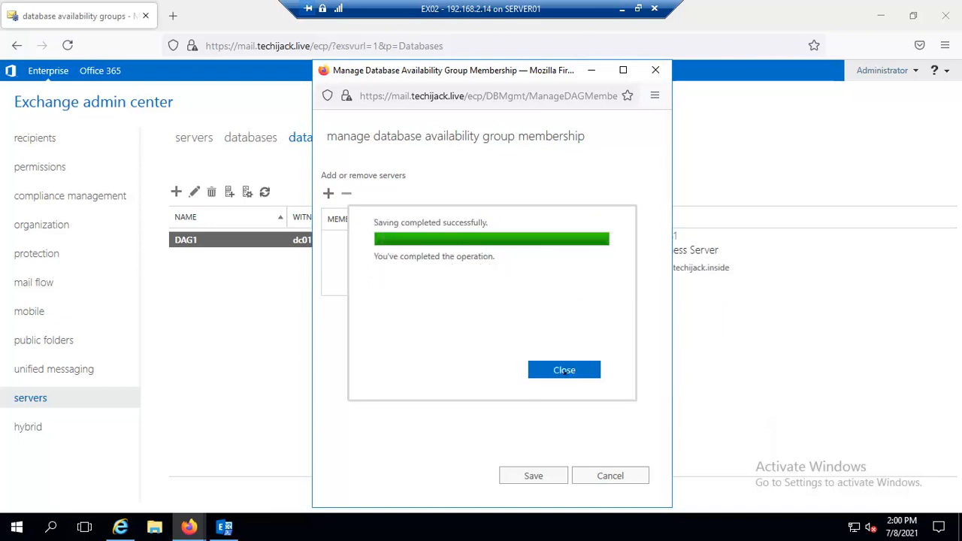
left_click(565, 371)
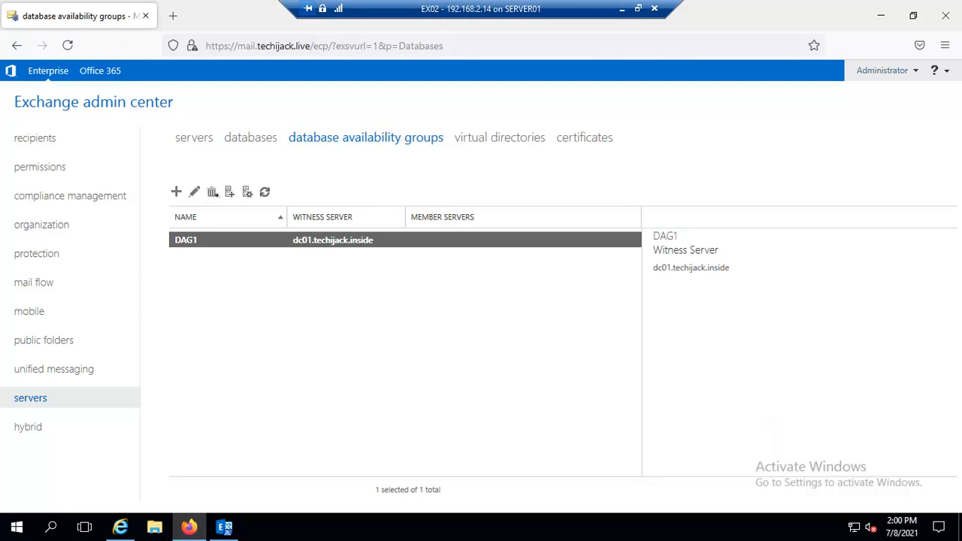
- Delete the DAG1 database availability group and check the mailbox databases list
left_click(212, 192)
left_click(497, 356)
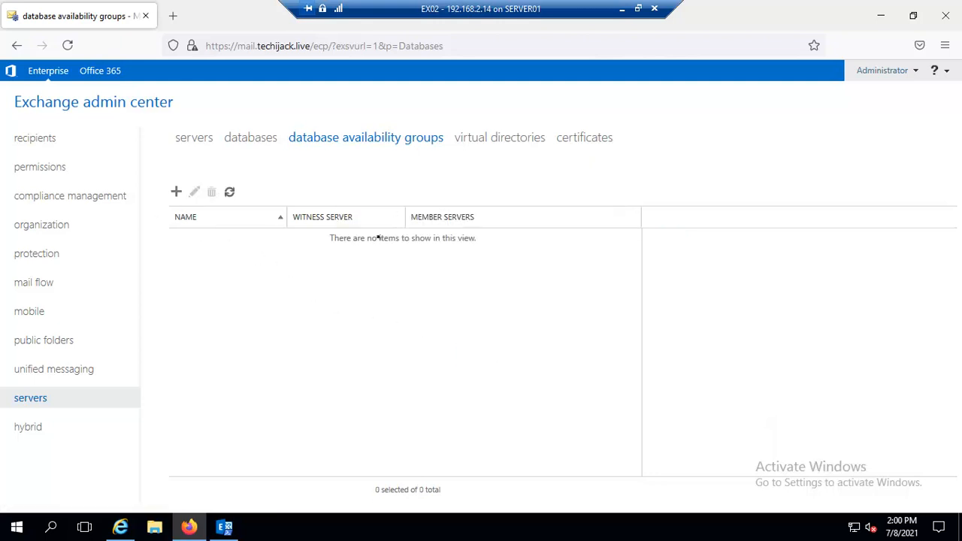
left_click(251, 138)
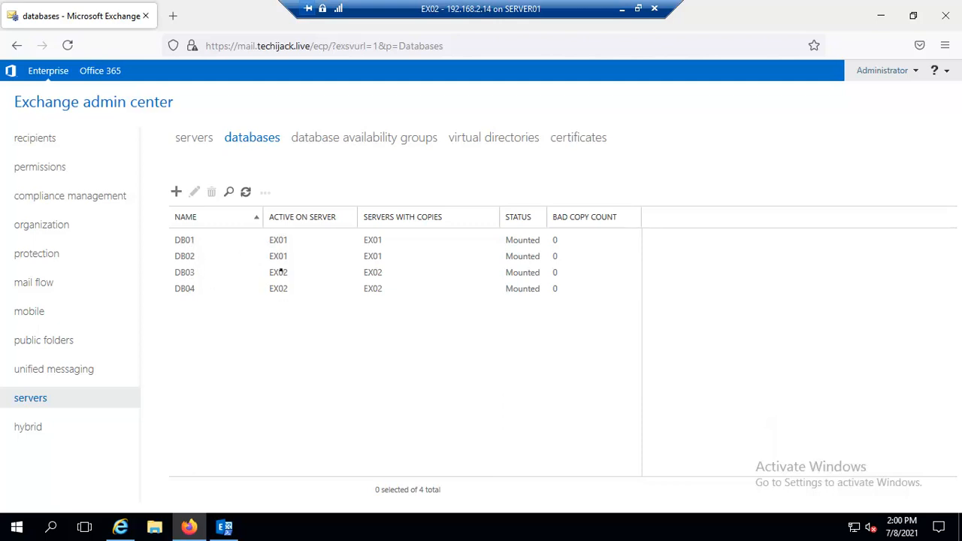
- Create a database availability group named DAGWithoutIP with witness server DC01, witness directory c:\IPlessDAG and no IP address
left_click(336, 140)
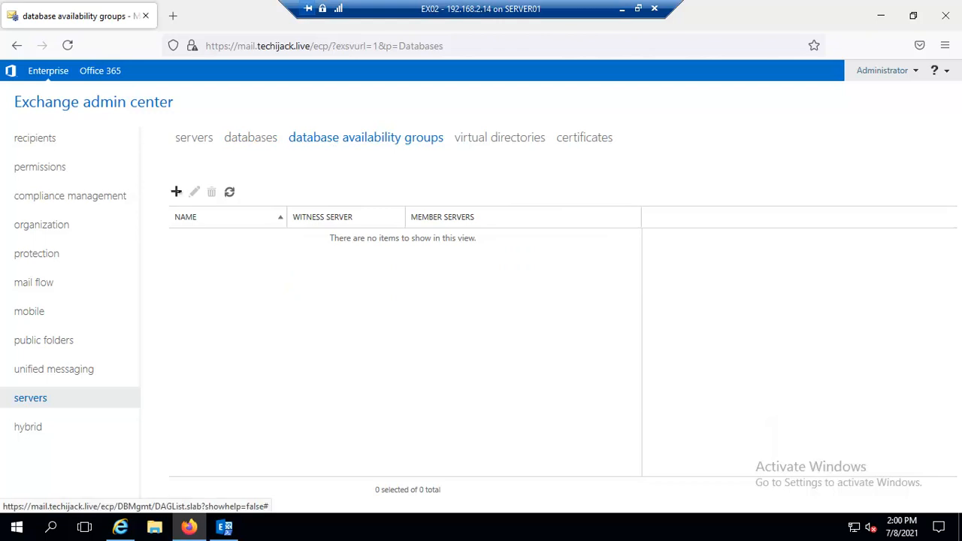
left_click(176, 192)
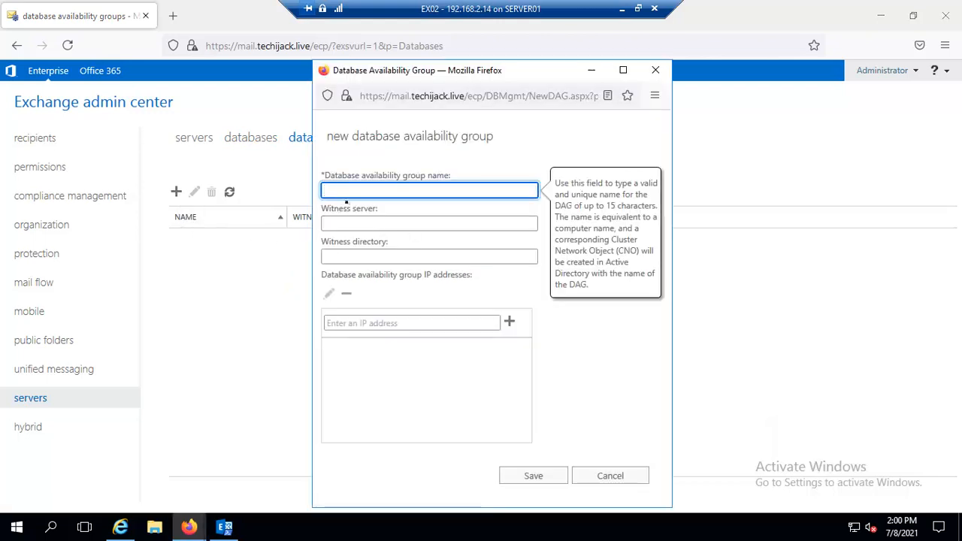
type("DAGWithoutIP")
key("Tab")
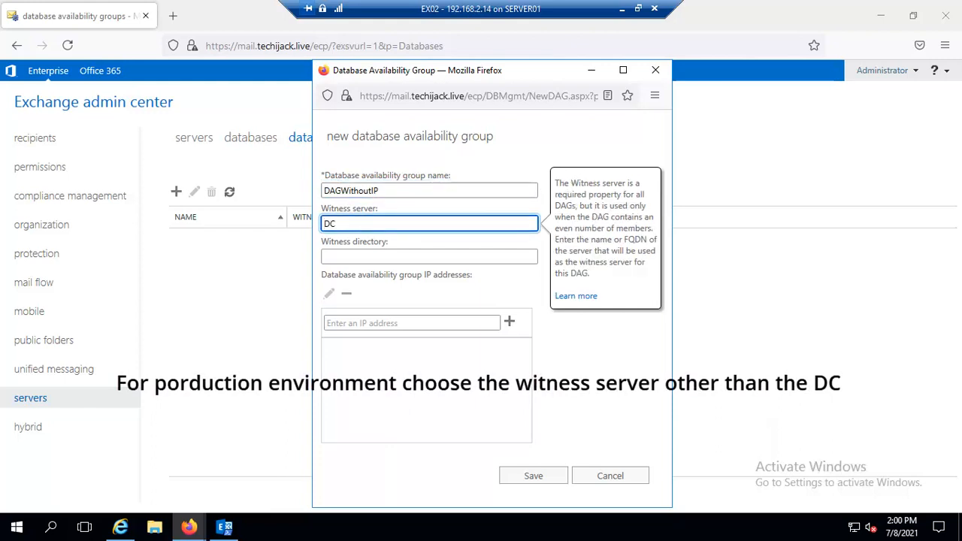
type("DC01")
key("Tab")
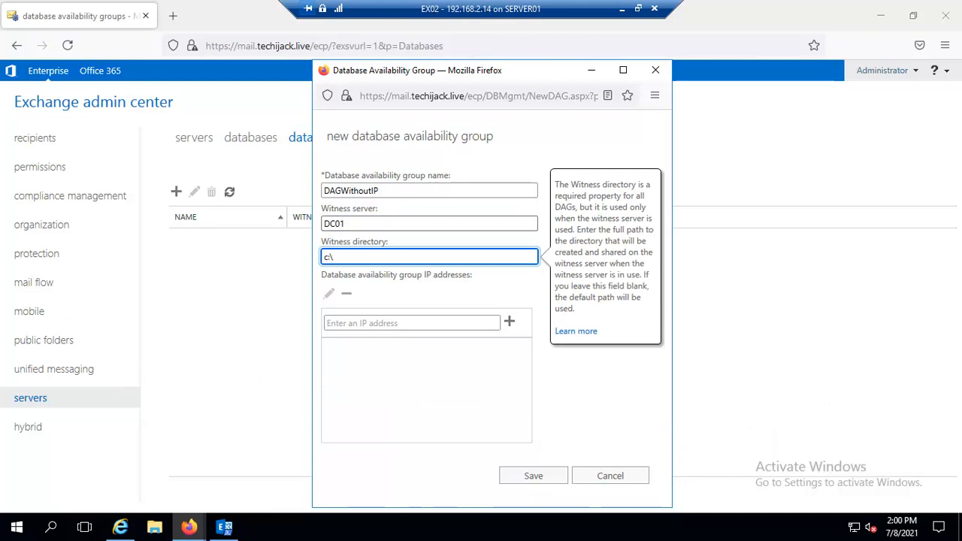
type("c:\\IPlessDAG")
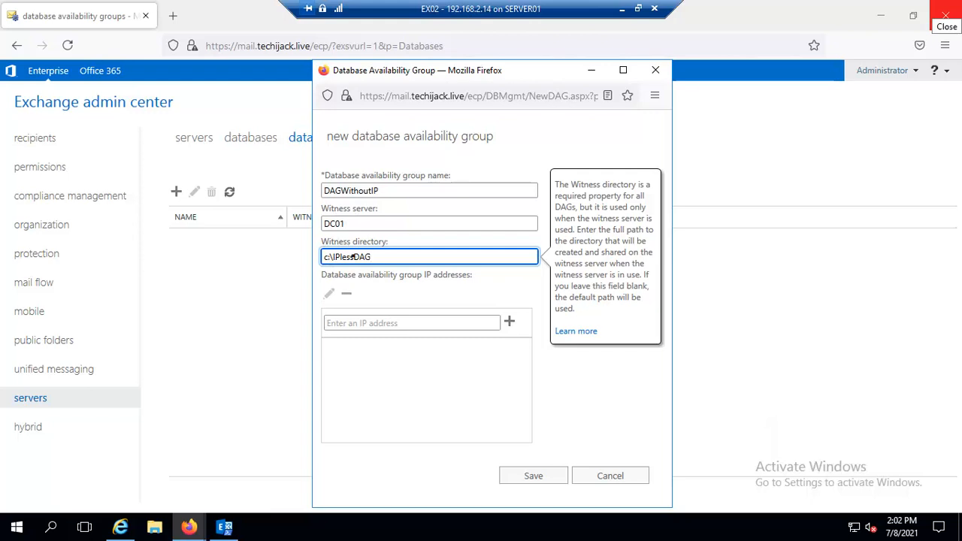
left_click(532, 476)
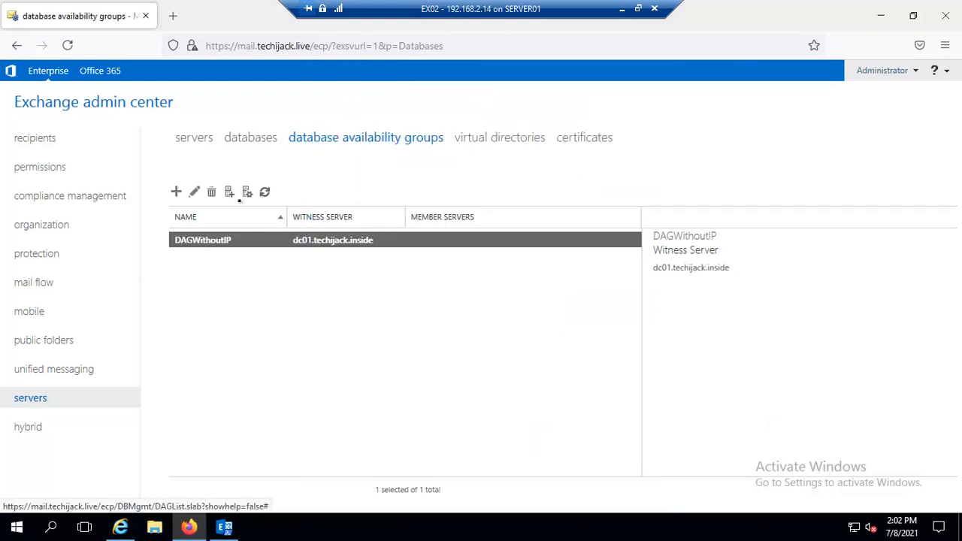
- Add servers EX01 and EX02 as members of the DAGWithoutIP group and save the membership
left_click(247, 193)
left_click(329, 193)
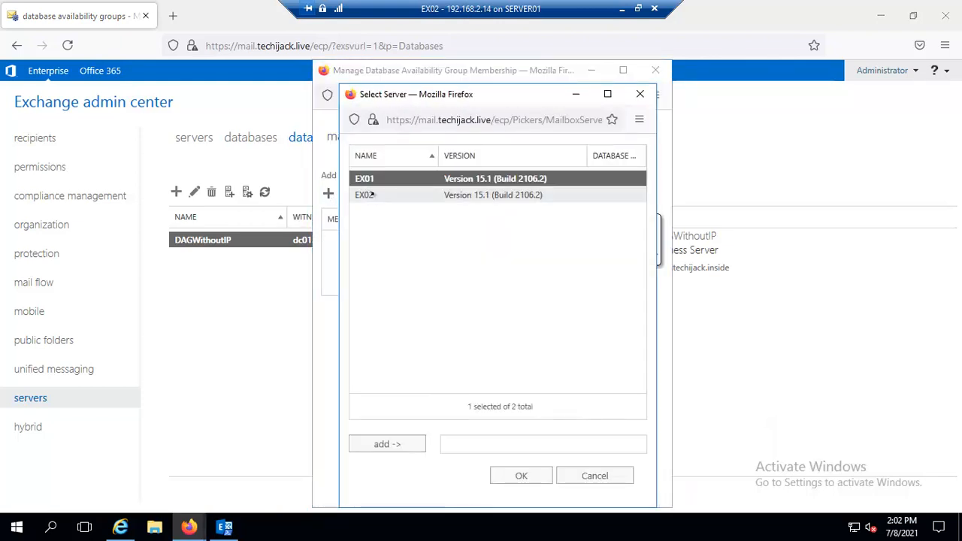
left_click(380, 194, "shift")
left_click(523, 476)
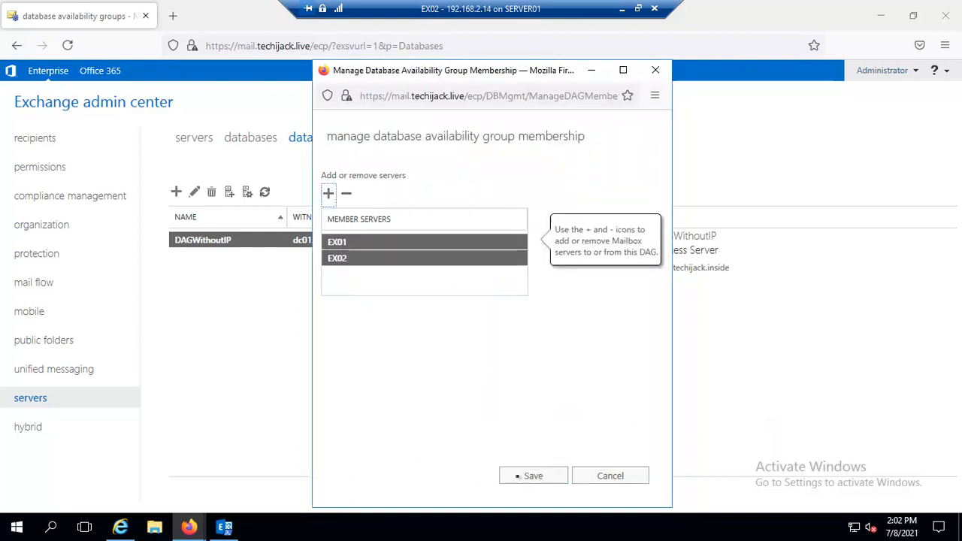
left_click(526, 475)
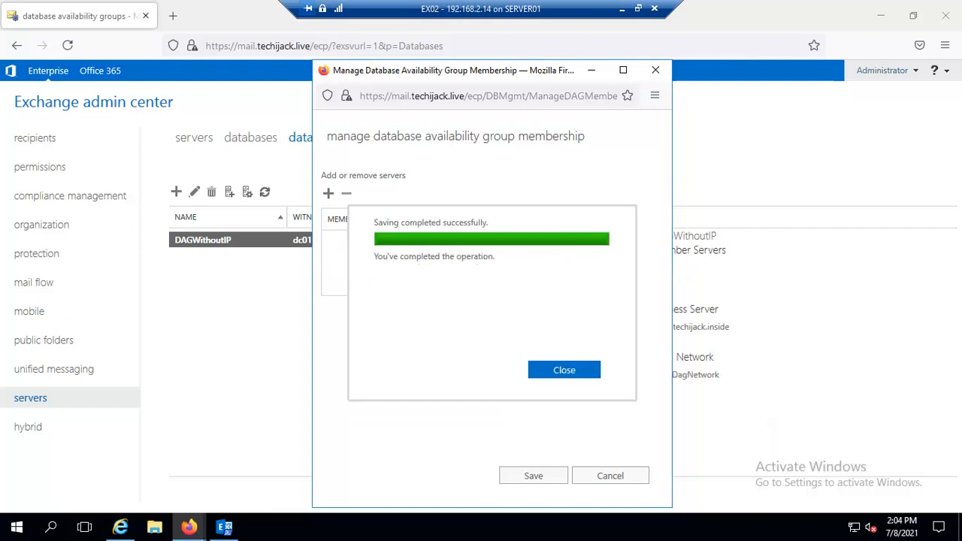
left_click(564, 370)
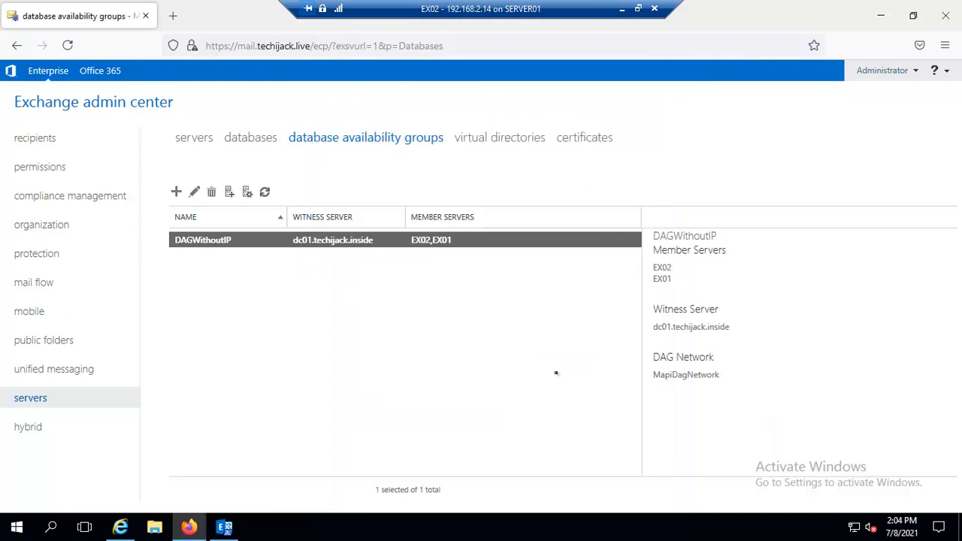
- Add a copy of mailbox database DB01 on server EX02 and save it
left_click(248, 139)
left_click(181, 240)
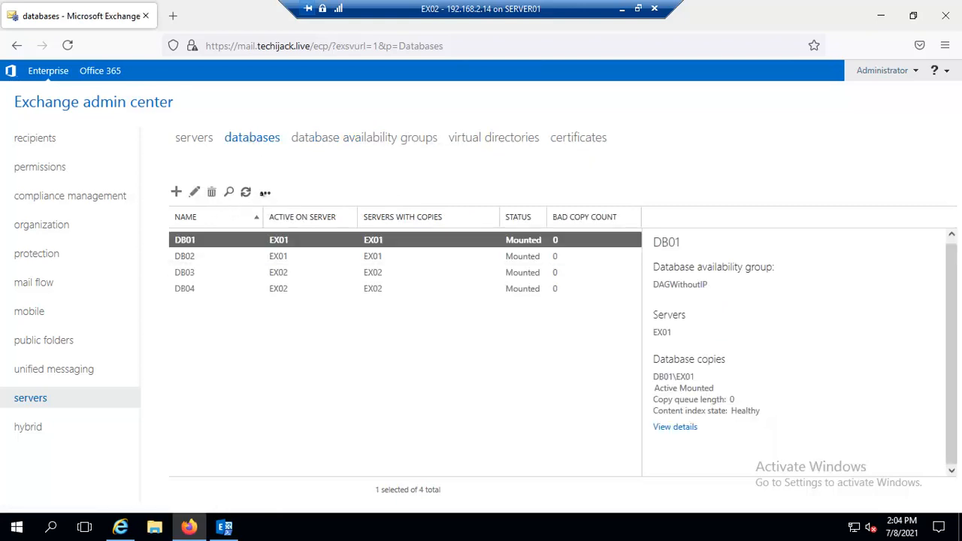
left_click(264, 192)
left_click(295, 216)
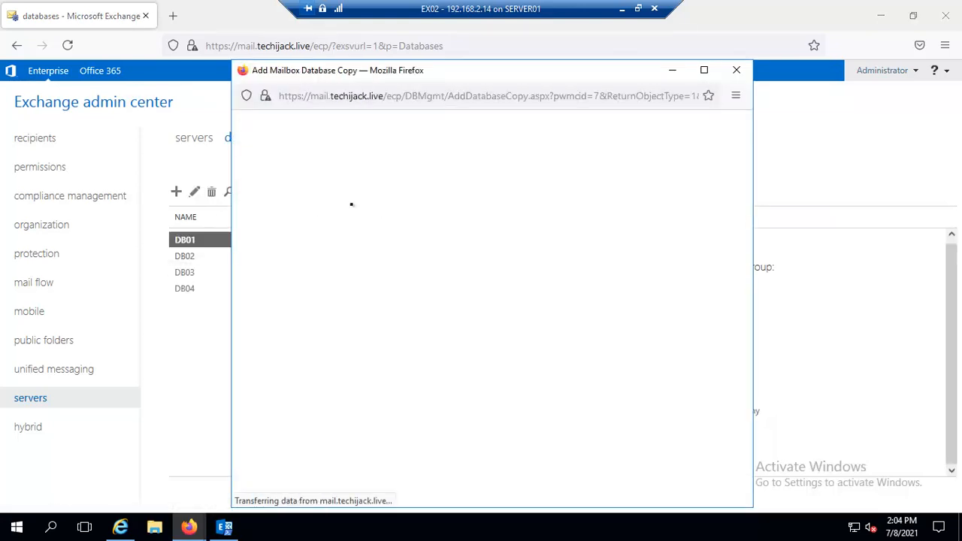
left_click(569, 225)
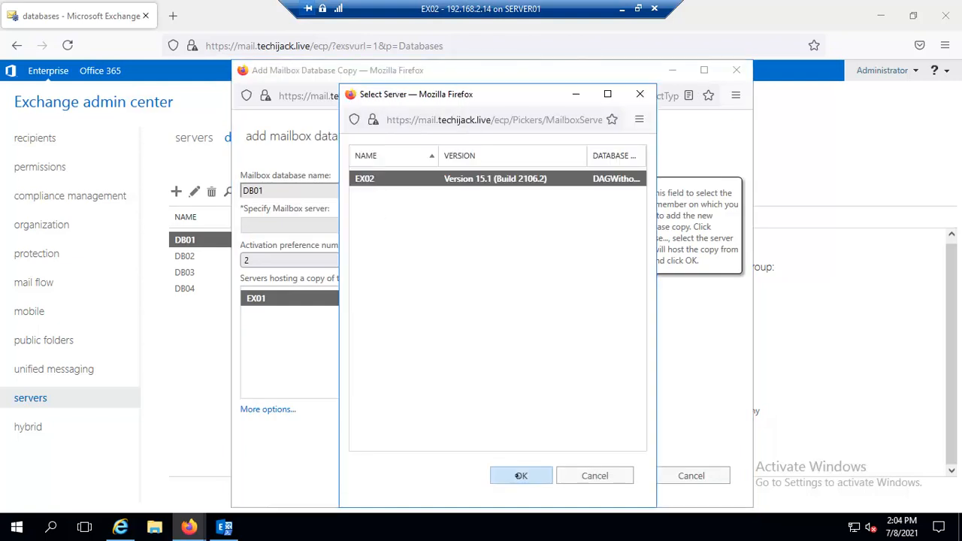
left_click(520, 475)
left_click(611, 476)
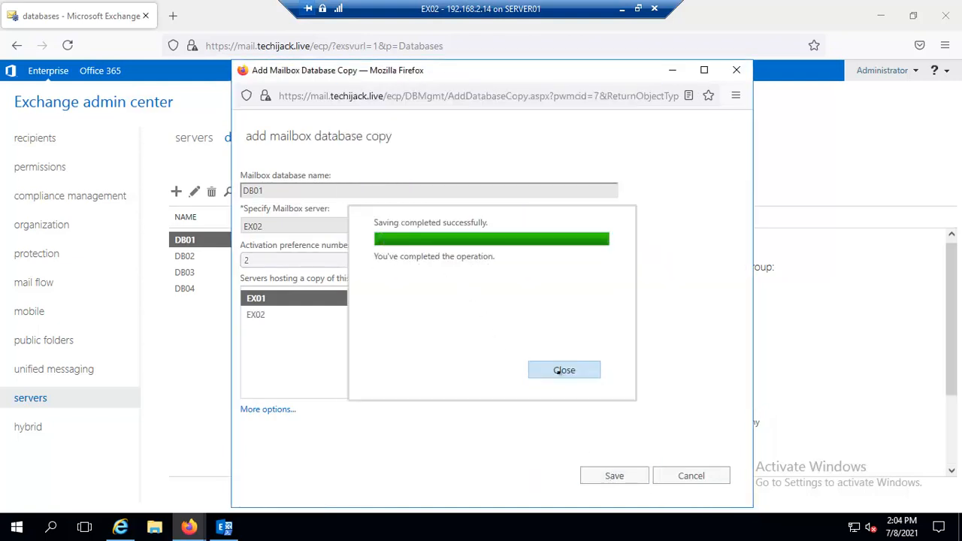
- Close the completed database copy operation and check which servers hold copies of DB01 through DB04
left_click(558, 372)
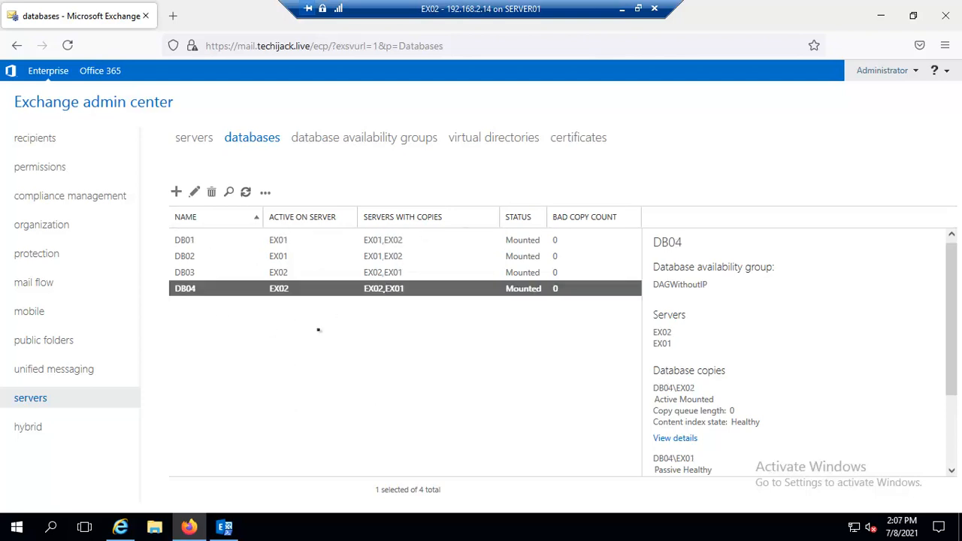
left_click(319, 330)
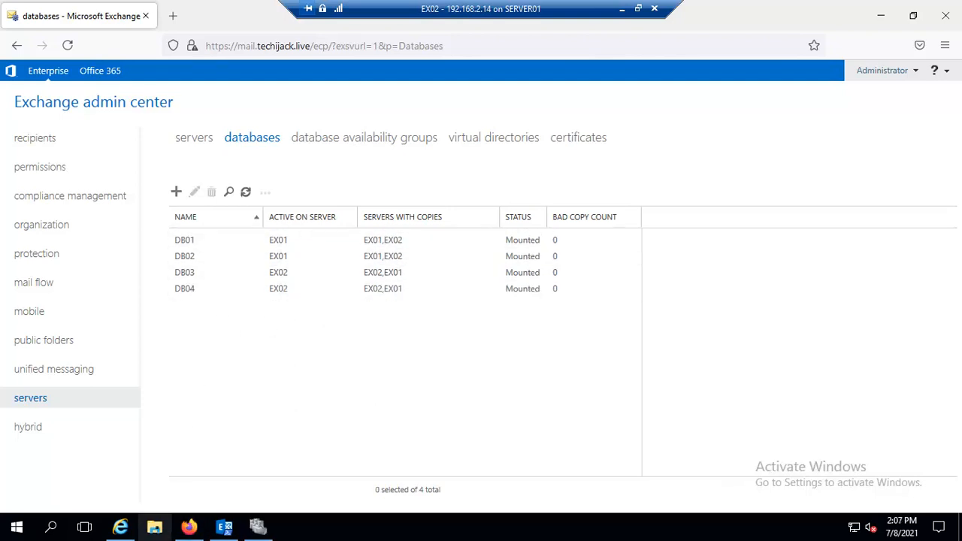
- Switch to Failover Cluster Manager, examine its Clusters section for the availability group's cluster, and close the console
left_click(154, 527)
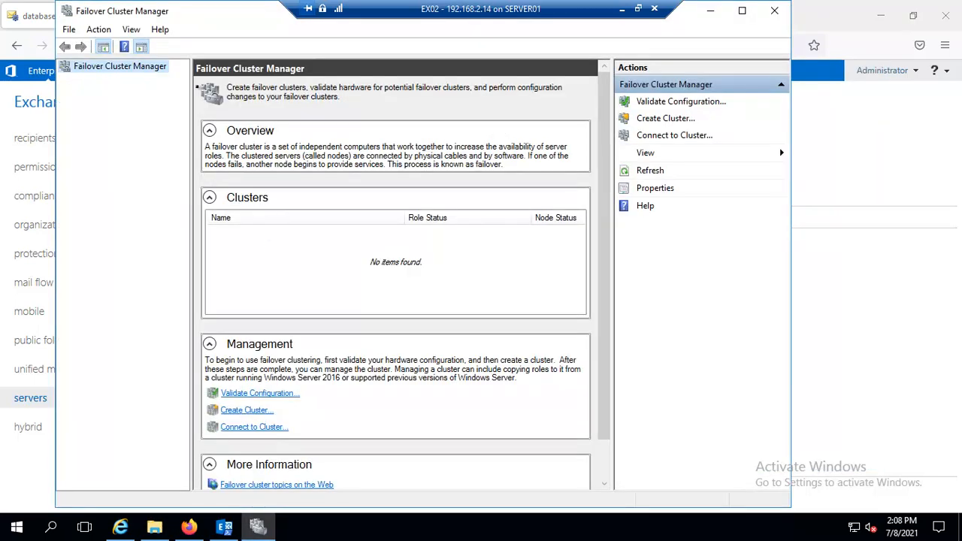
scroll(398, 225, "down", 1)
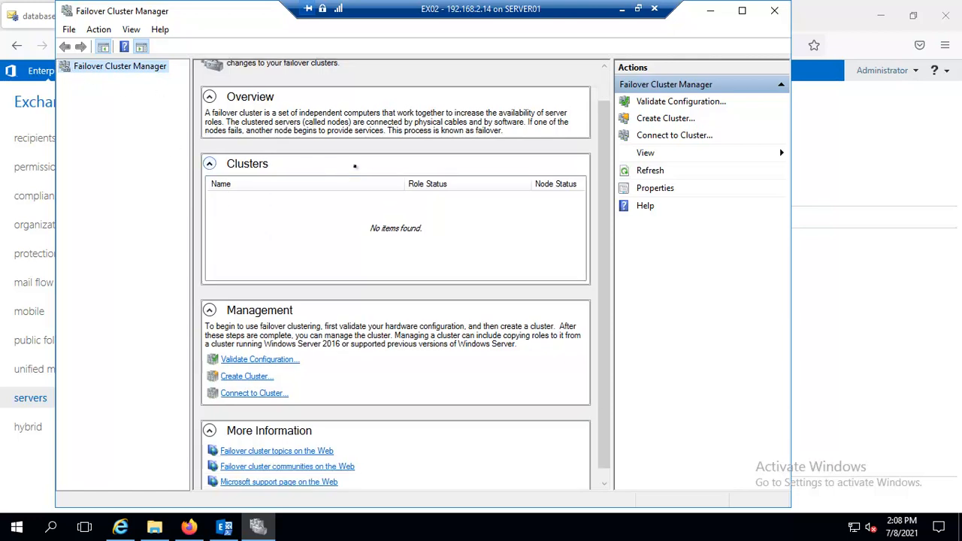
scroll(353, 163, "down", 1)
left_click(772, 10)
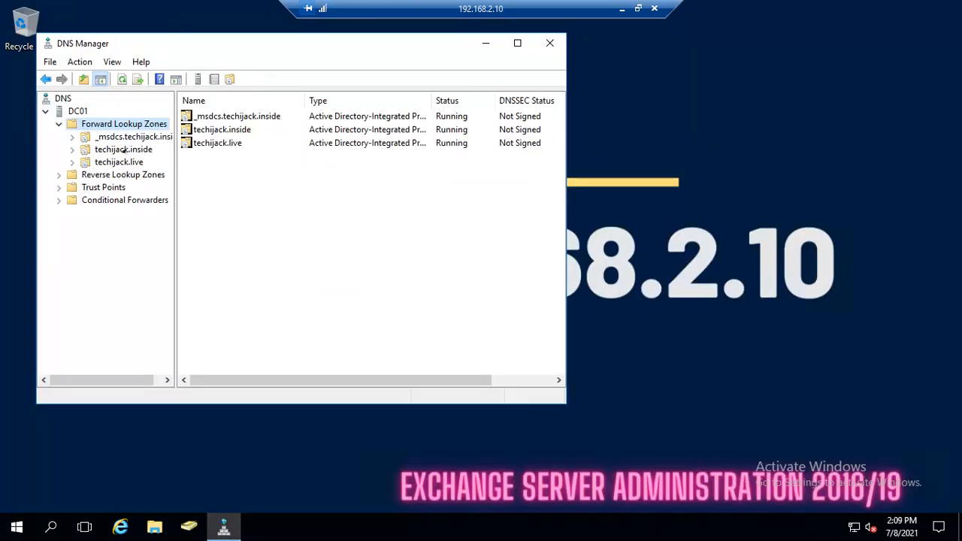
- In DNS Manager on the domain controller, check the techijack.inside forward lookup zone for availability group host records, including DAG1
left_click(123, 150)
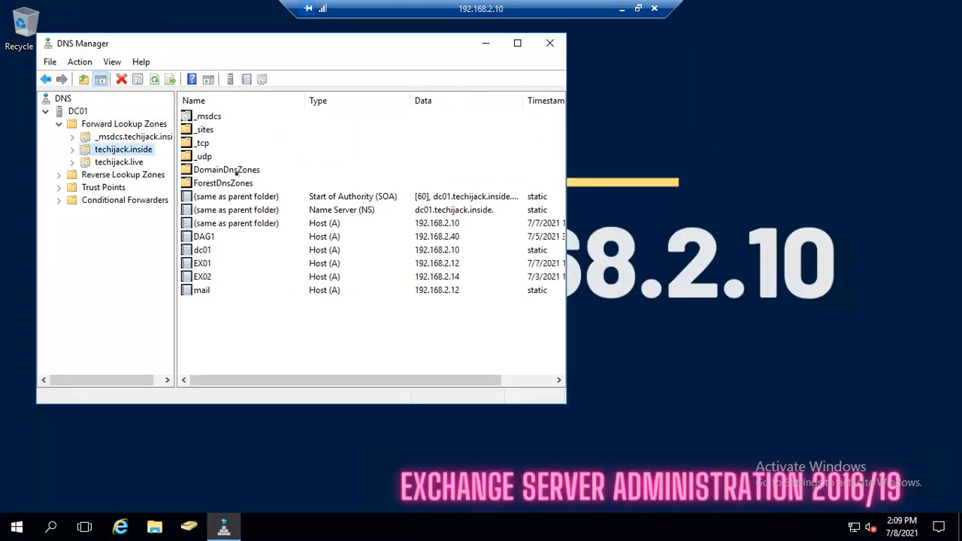
left_click(210, 239)
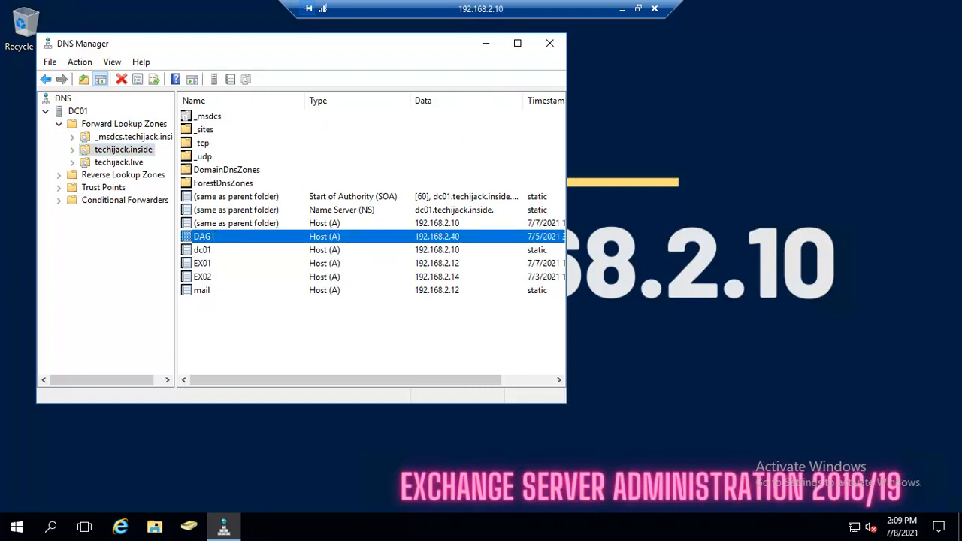
- Switch to File Explorer, inspect the witness files in the subfolder of C:\IPlessDAG, and close the window
left_click(155, 526)
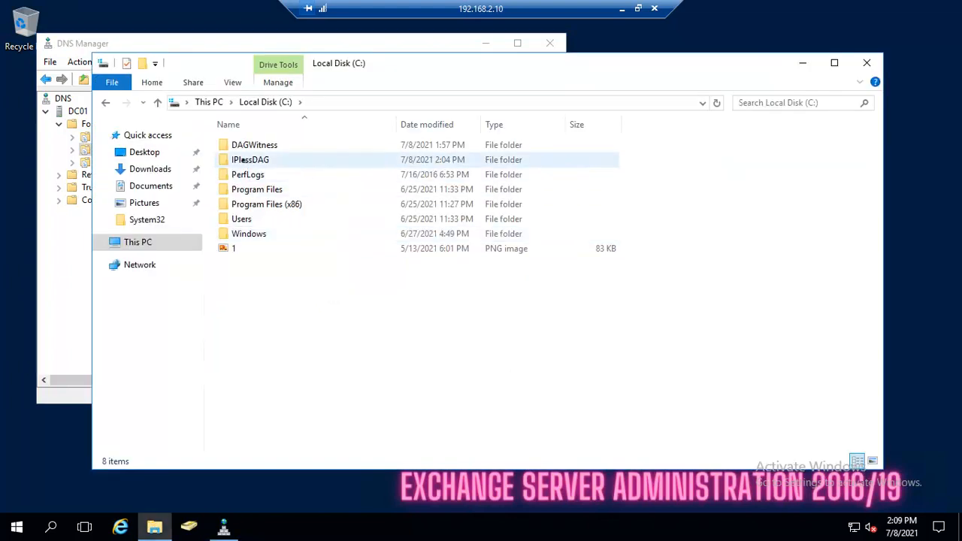
double_click(230, 160)
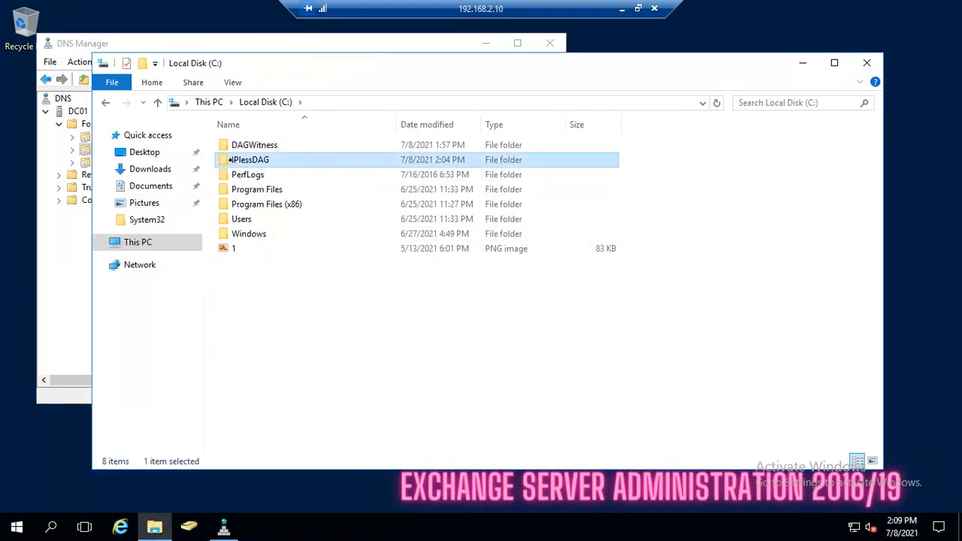
double_click(263, 147)
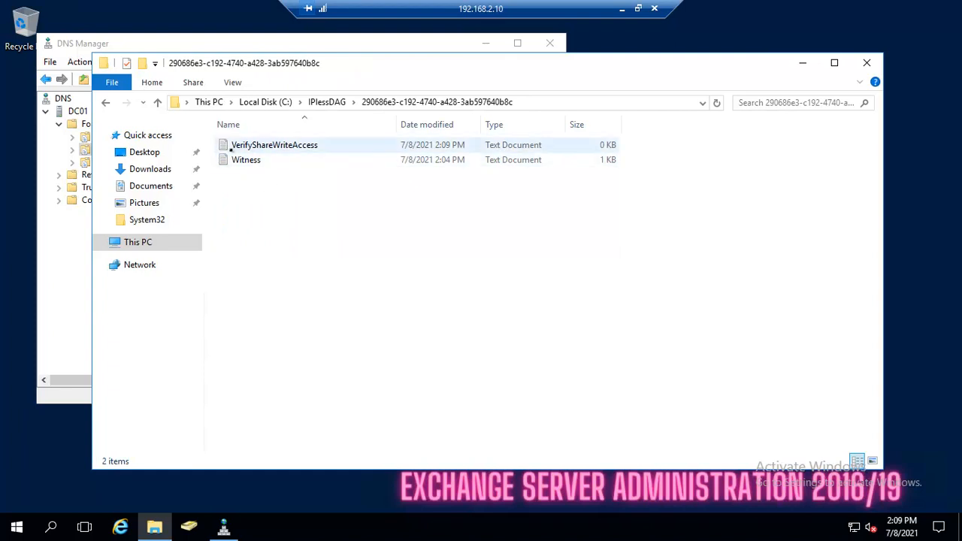
left_click(866, 63)
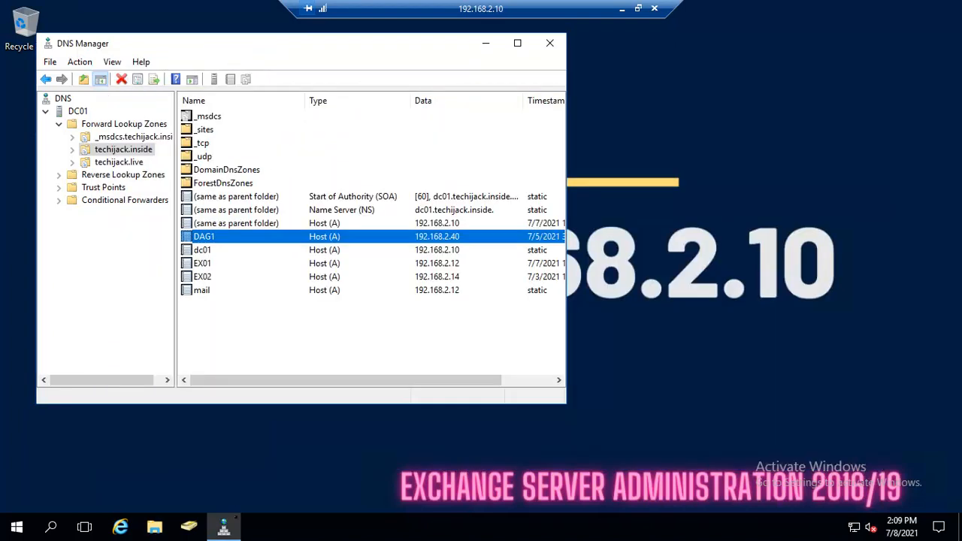
- Switch to Active Directory Users and Computers and check the Computers container for availability group computer objects
left_click(189, 526)
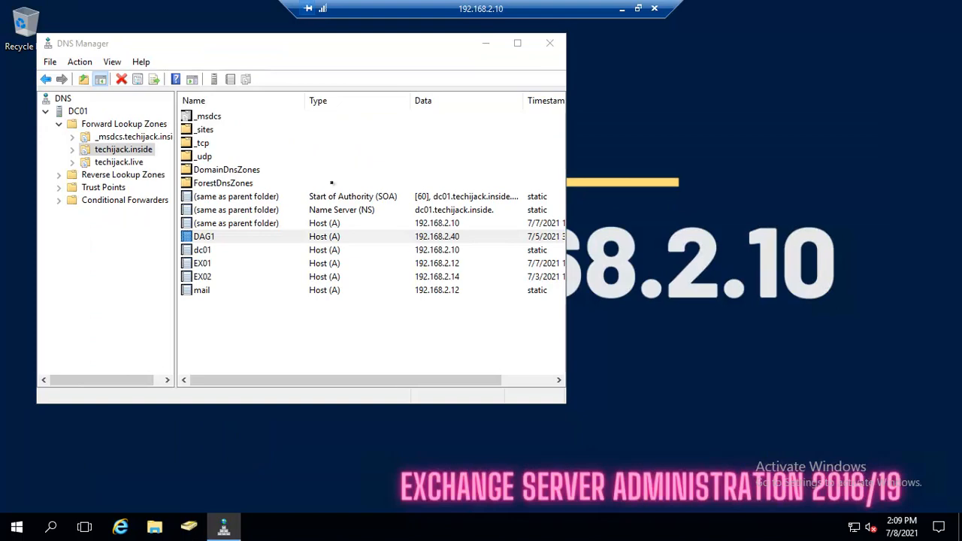
left_click(548, 73)
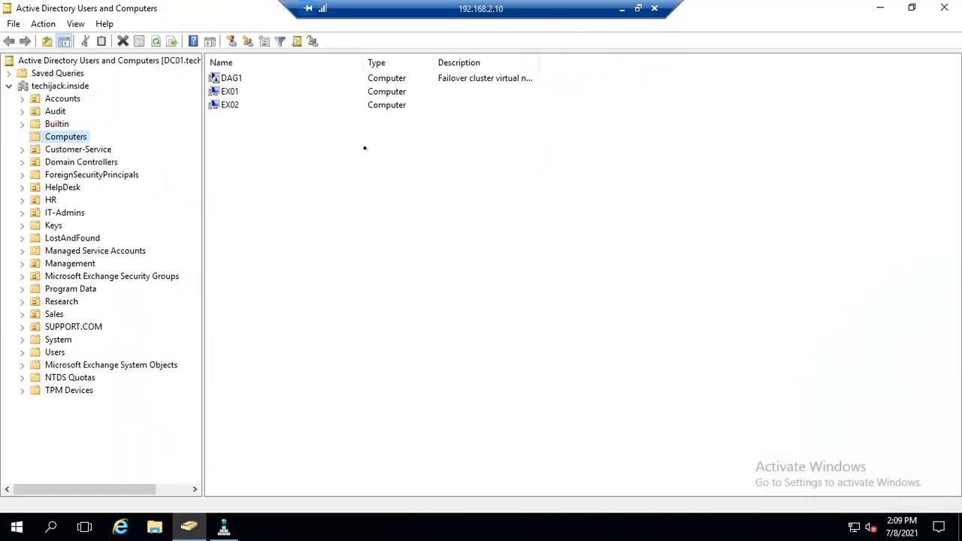